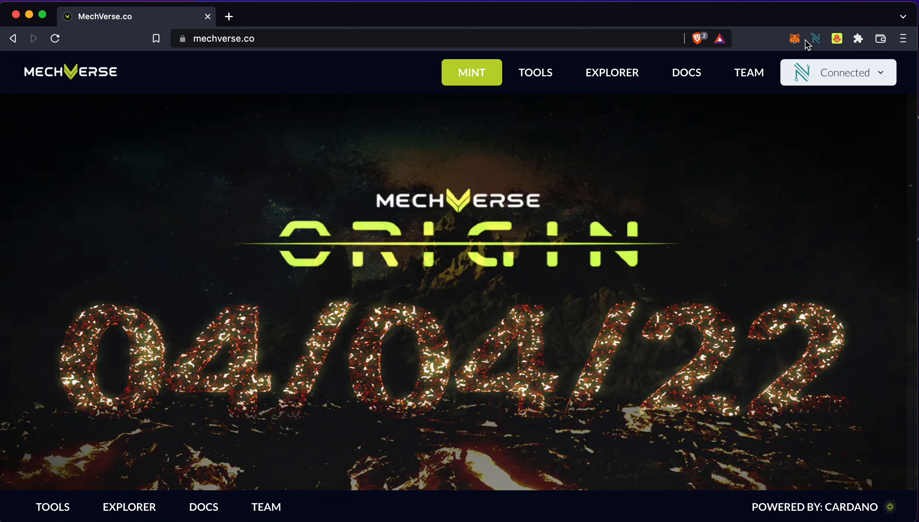
- Check the ADA balance of the connected Nami wallet
{"action": "left_click", "coordinate": [816, 39]}
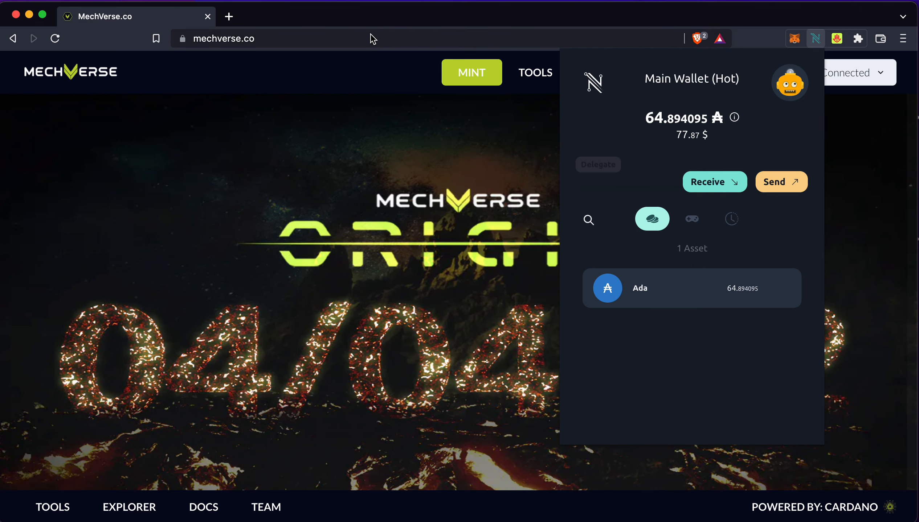
{"action": "left_click", "coordinate": [365, 21]}
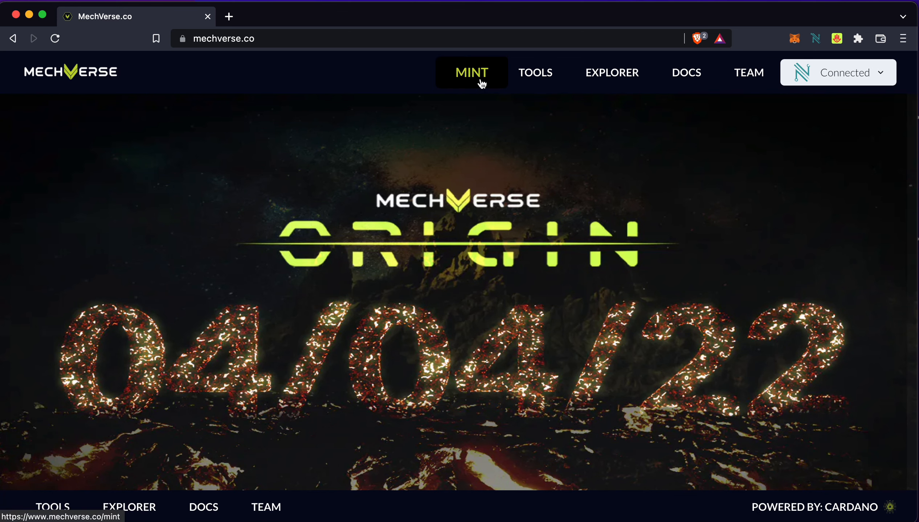
- Go to the mint page with the 3D map loaded and start a land selection
{"action": "left_click", "coordinate": [472, 73]}
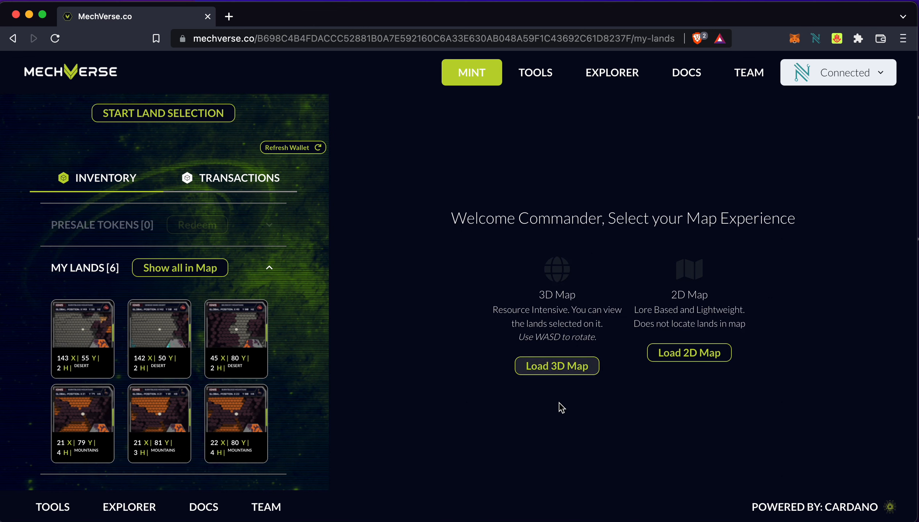
{"action": "left_click", "coordinate": [558, 371]}
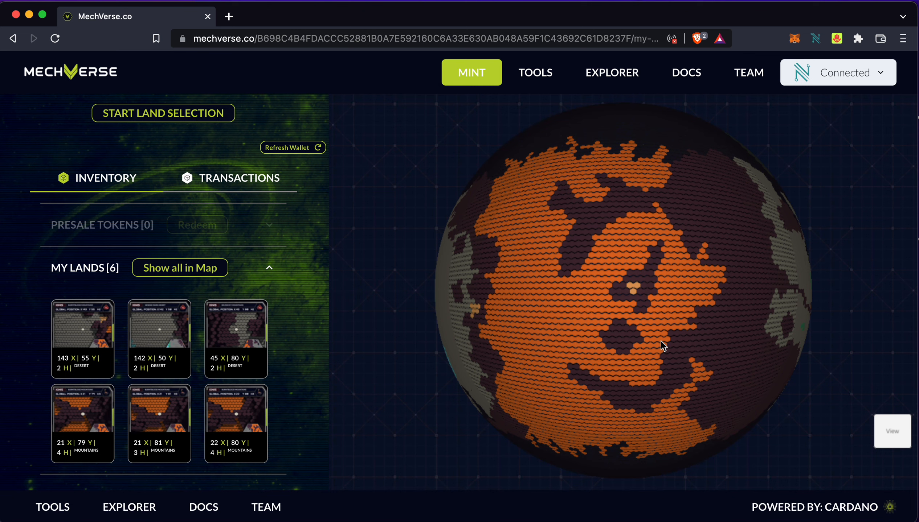
{"action": "left_click", "coordinate": [134, 122]}
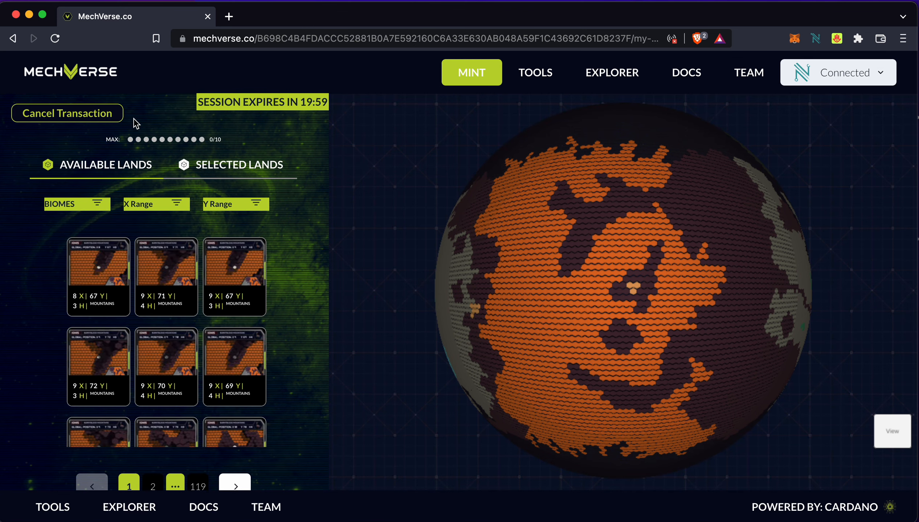
{"action": "left_click", "coordinate": [157, 205]}
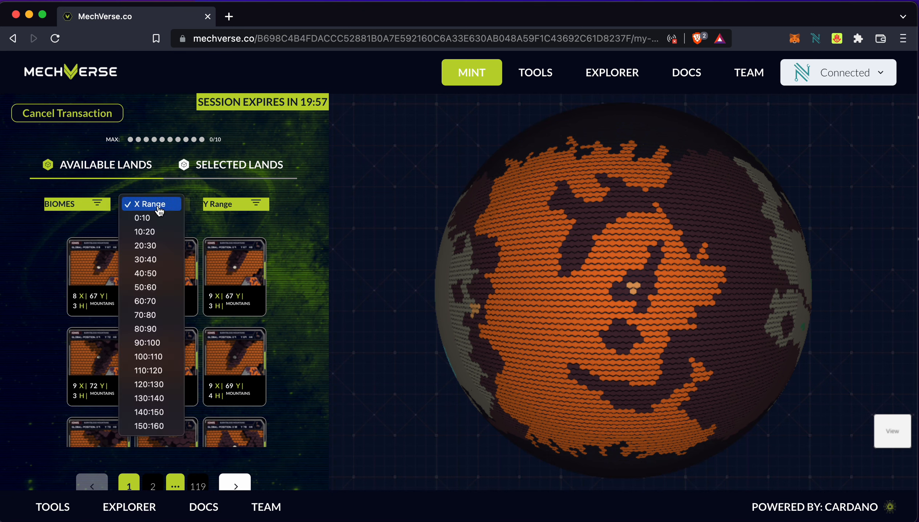
{"action": "left_click", "coordinate": [284, 153]}
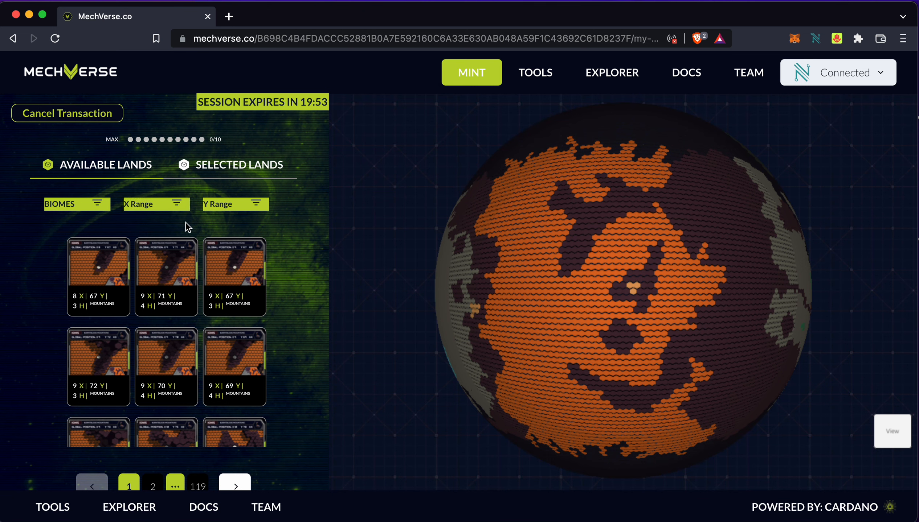
{"action": "left_click", "coordinate": [73, 209]}
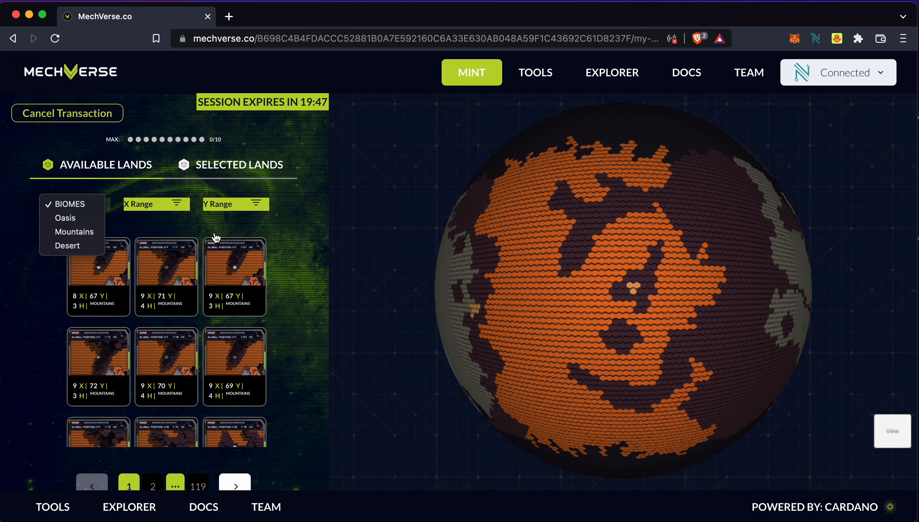
{"action": "left_click", "coordinate": [311, 224]}
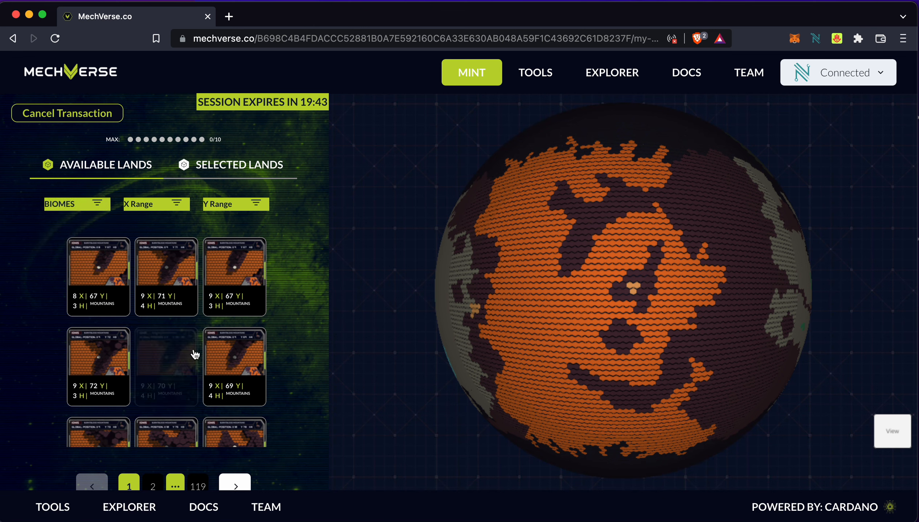
- Filter the available lands to X range 90:100 and Y range 80:90
{"action": "left_click", "coordinate": [162, 209]}
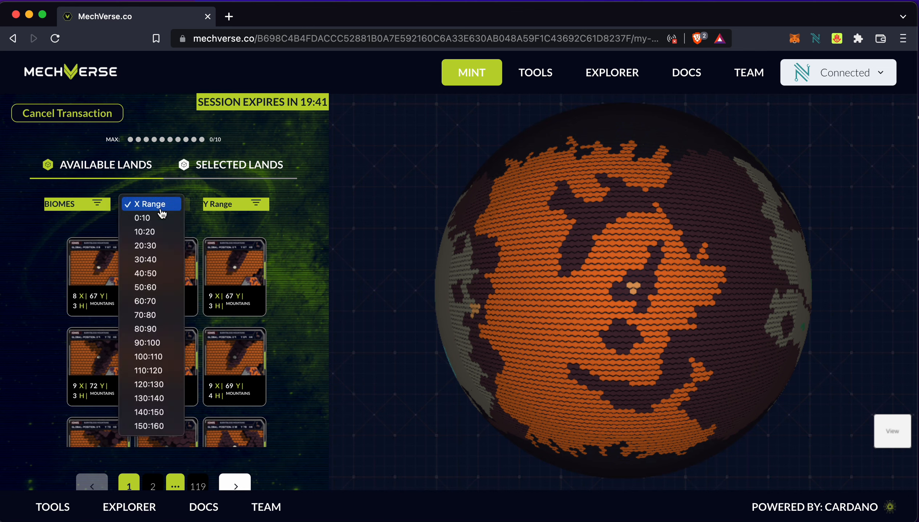
{"action": "left_click", "coordinate": [163, 343]}
{"action": "left_click", "coordinate": [253, 204]}
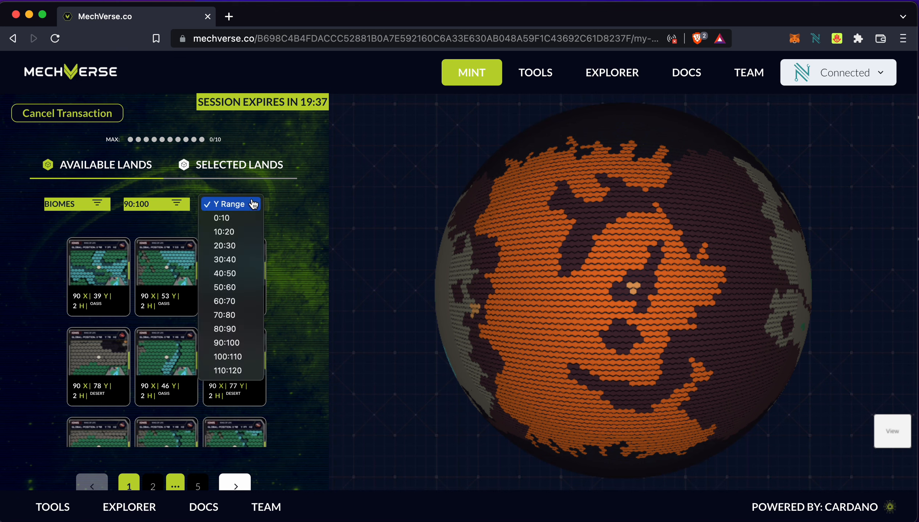
{"action": "left_click", "coordinate": [225, 329]}
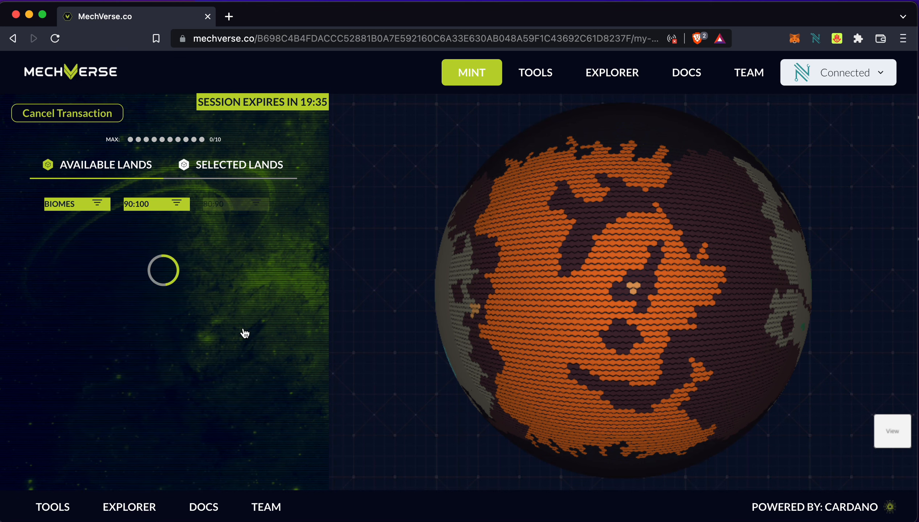
- Find the desert land at 97 X, 82 Y among the filtered lands and add it to the selection
{"action": "scroll", "coordinate": [244, 333], "scroll_direction": "down", "scroll_amount": 2}
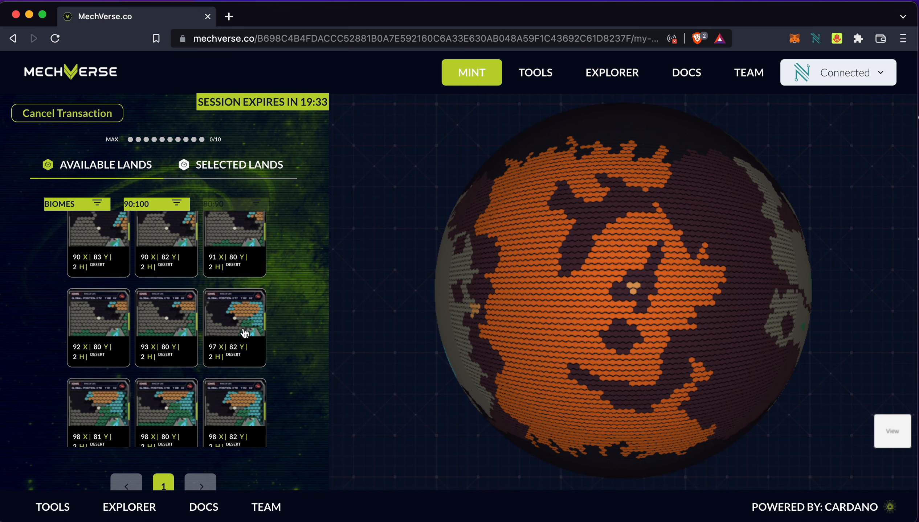
{"action": "left_click", "coordinate": [218, 343]}
{"action": "scroll", "coordinate": [260, 322], "scroll_direction": "down", "scroll_amount": 3}
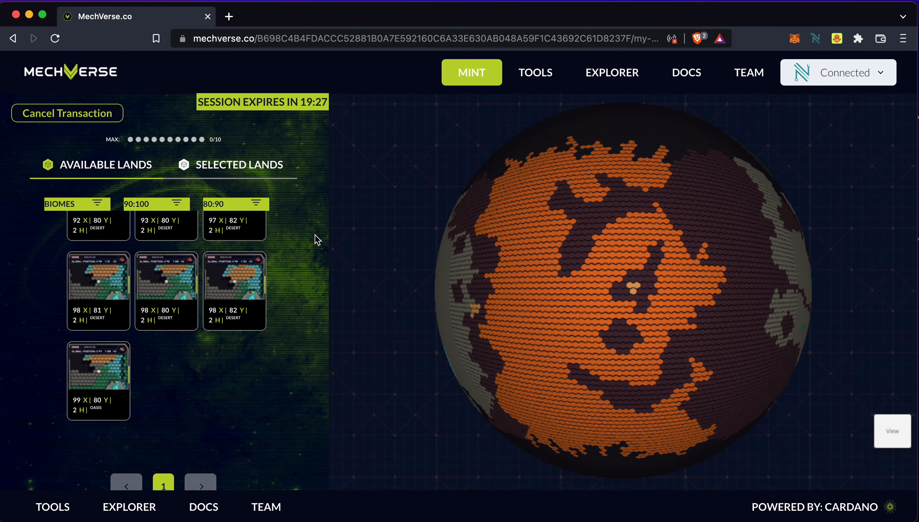
{"action": "left_click", "coordinate": [242, 266]}
{"action": "scroll", "coordinate": [242, 267], "scroll_direction": "up", "scroll_amount": 3}
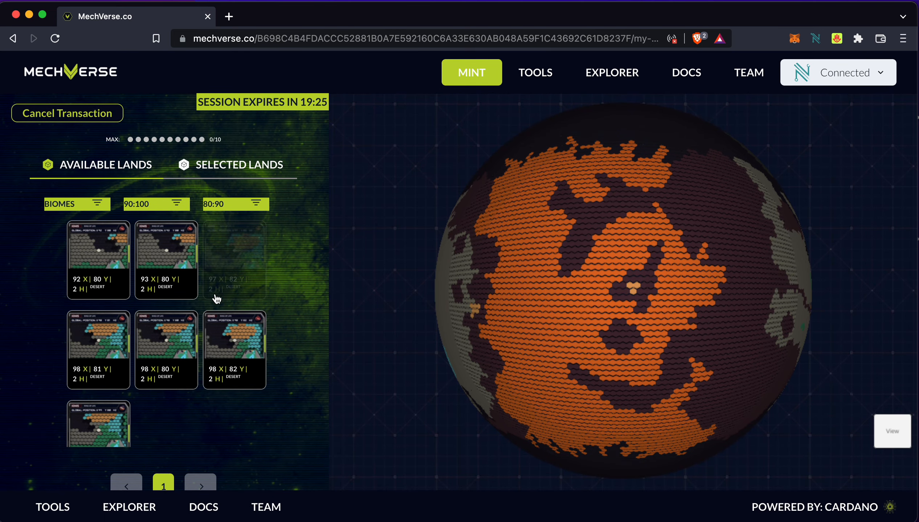
{"action": "left_click", "coordinate": [238, 263]}
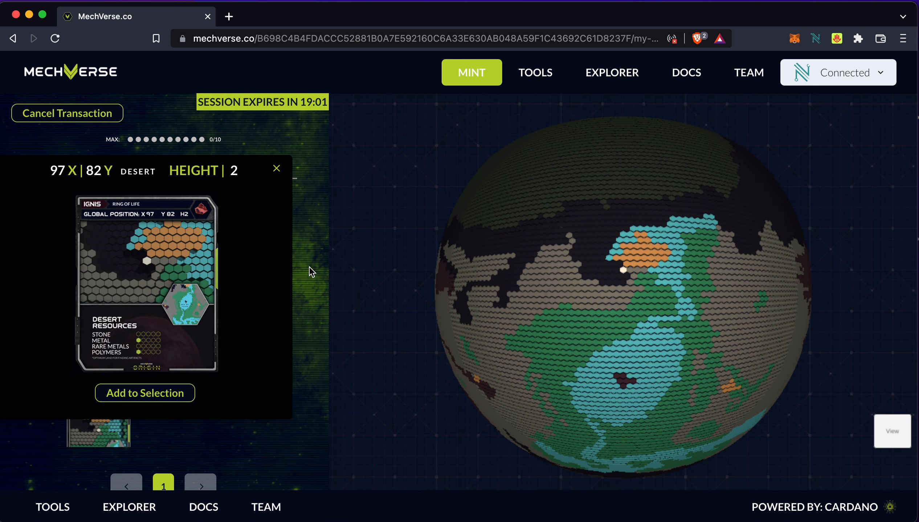
{"action": "left_click", "coordinate": [178, 403]}
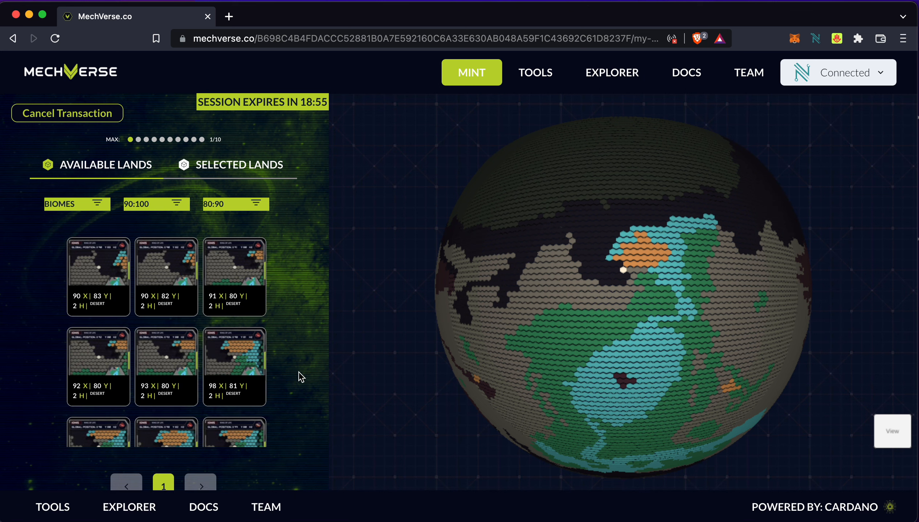
- Submit the selected land for minting, declaring non-residence in the United States
{"action": "scroll", "coordinate": [308, 353], "scroll_direction": "down", "scroll_amount": 2}
{"action": "scroll", "coordinate": [308, 353], "scroll_direction": "up", "scroll_amount": 2}
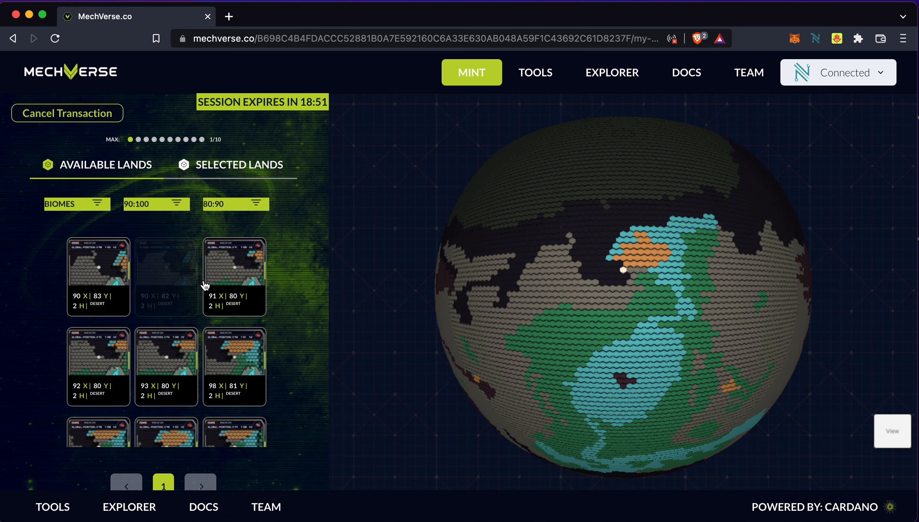
{"action": "scroll", "coordinate": [204, 368], "scroll_direction": "down", "scroll_amount": 3}
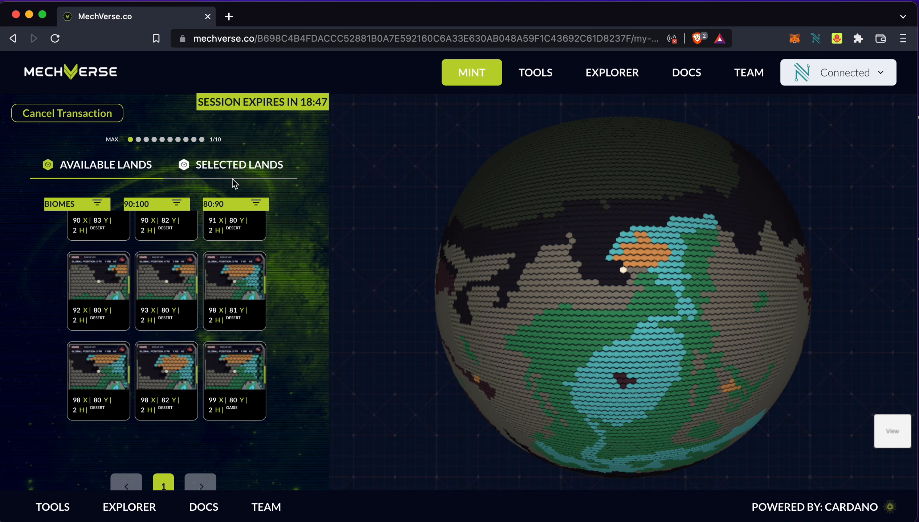
{"action": "left_click", "coordinate": [210, 181]}
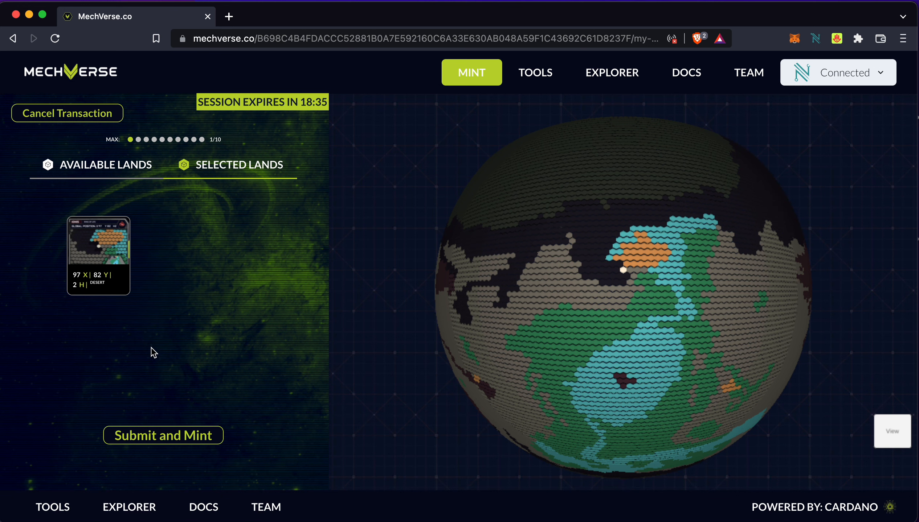
{"action": "left_click", "coordinate": [159, 445]}
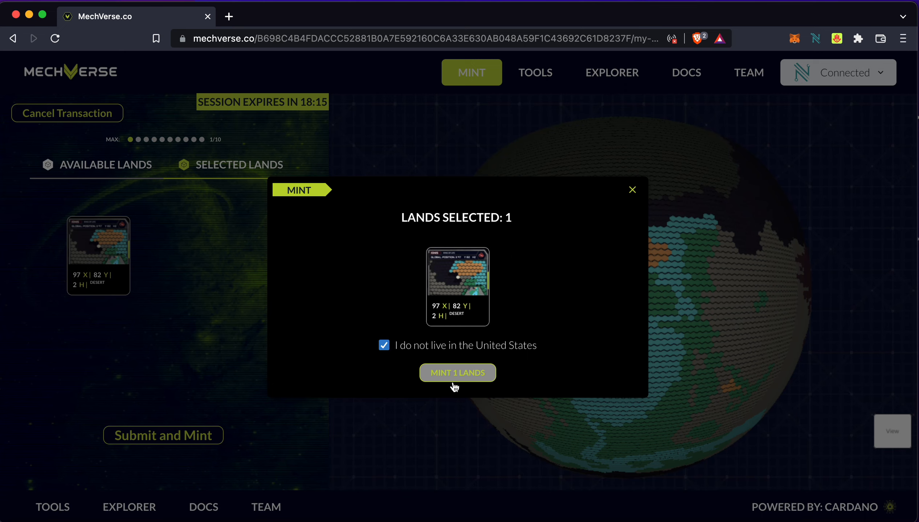
{"action": "left_click", "coordinate": [468, 382]}
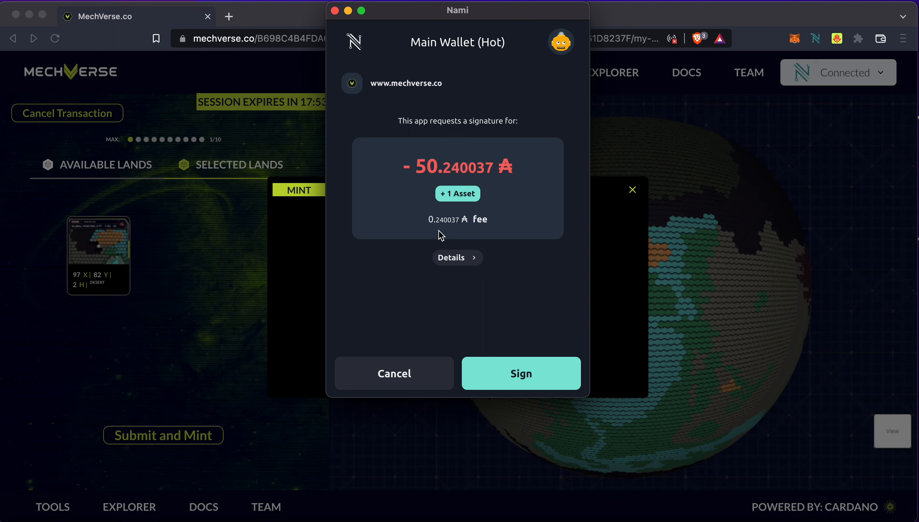
- Sign the mint transaction in the Nami wallet and confirm it with the wallet password
{"action": "left_click", "coordinate": [525, 384]}
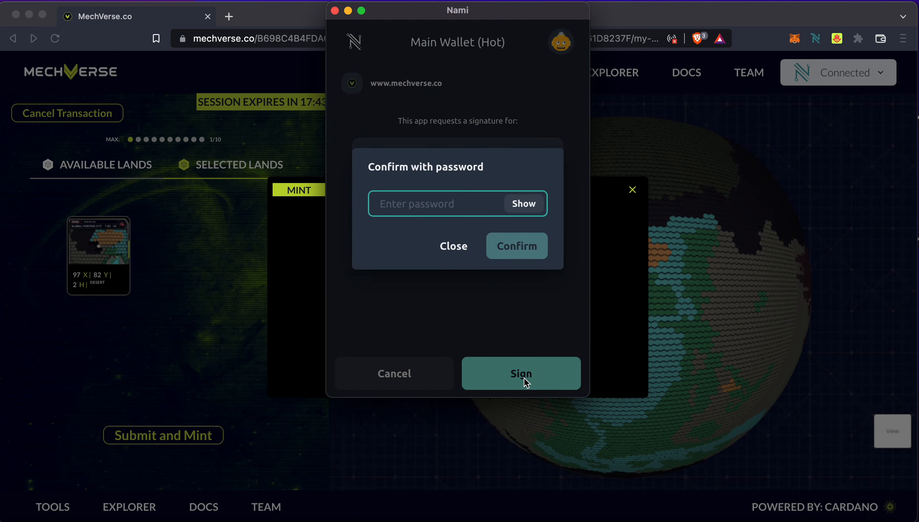
{"action": "type", "text": "••••••••••"}
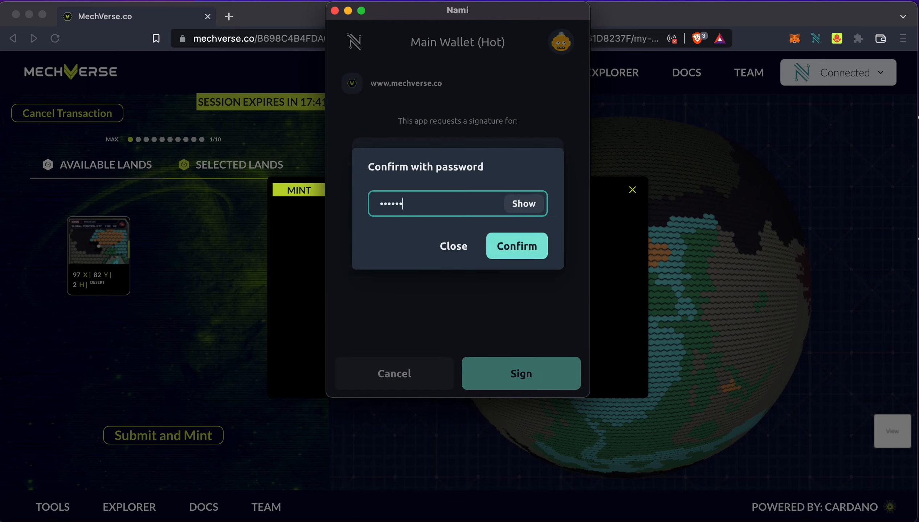
{"action": "type", "text": "•"}
{"action": "left_click", "coordinate": [540, 245]}
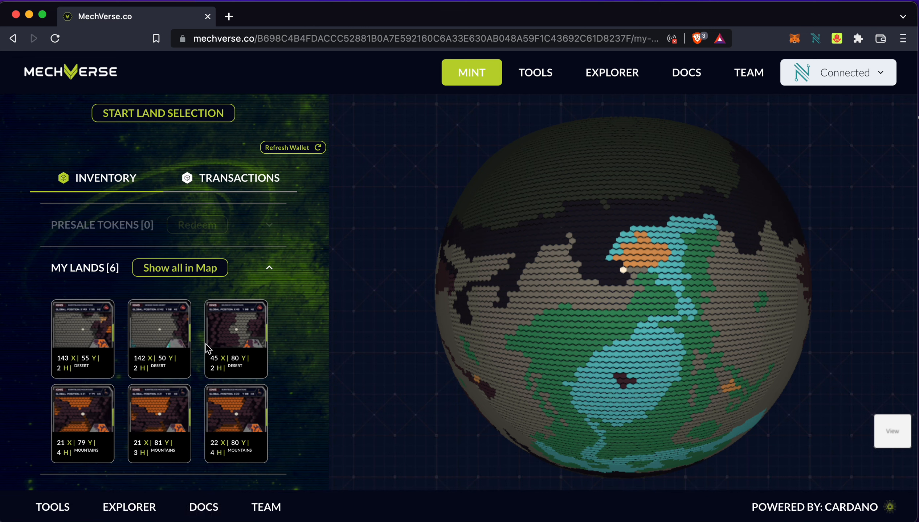
- Try to reconnect the wallet on the my-lands page
{"action": "left_click", "coordinate": [213, 362]}
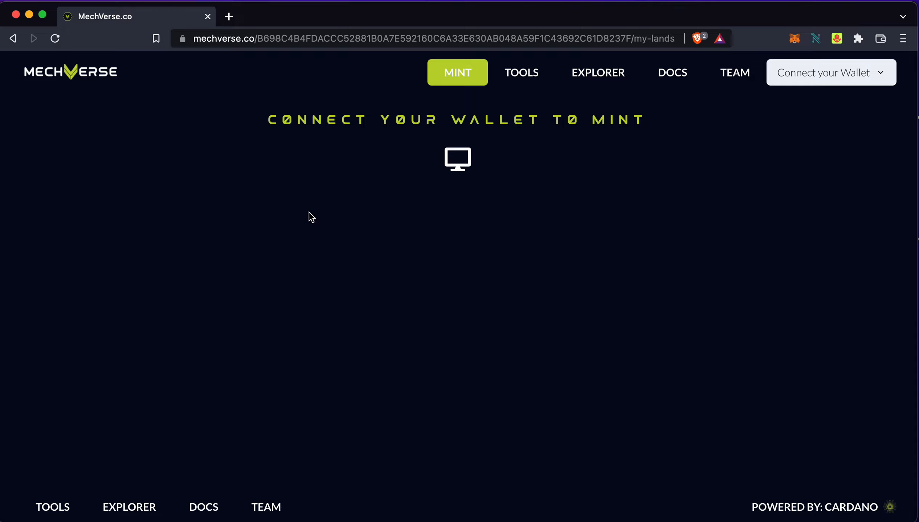
{"action": "left_click", "coordinate": [809, 74]}
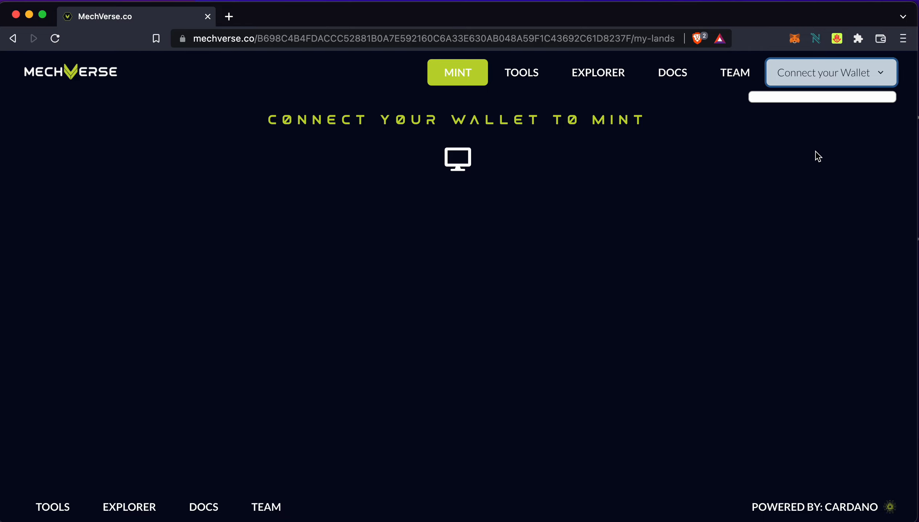
- Load mechverse.co in a new browser tab and go to its mint page
{"action": "key", "text": "super+t"}
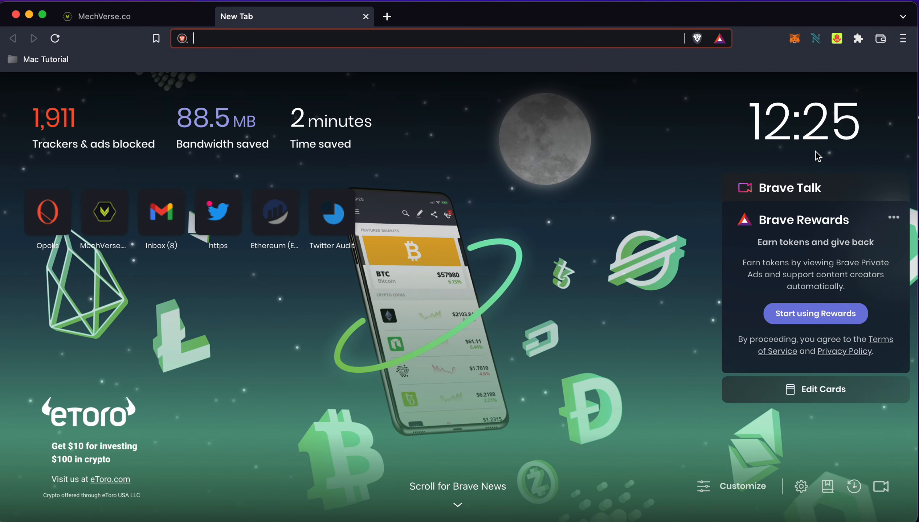
{"action": "type", "text": "mechverse.co"}
{"action": "key", "text": "Return"}
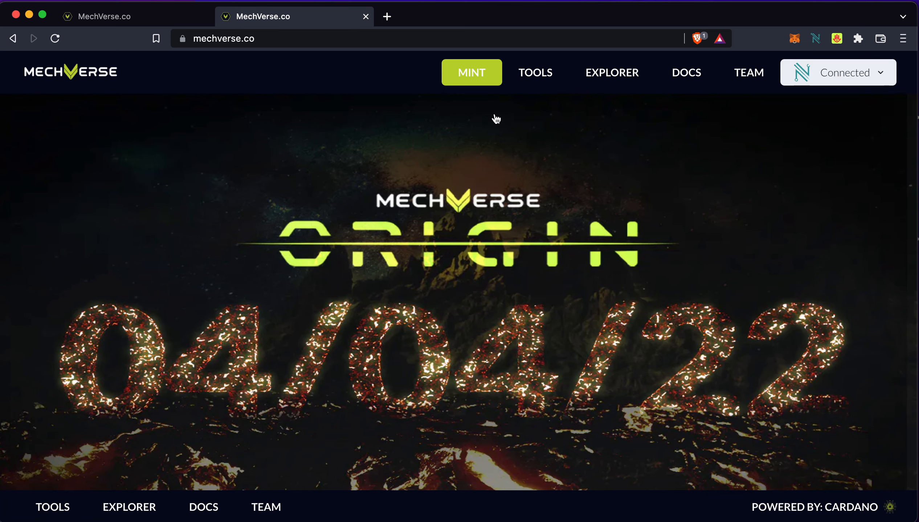
{"action": "left_click", "coordinate": [472, 77]}
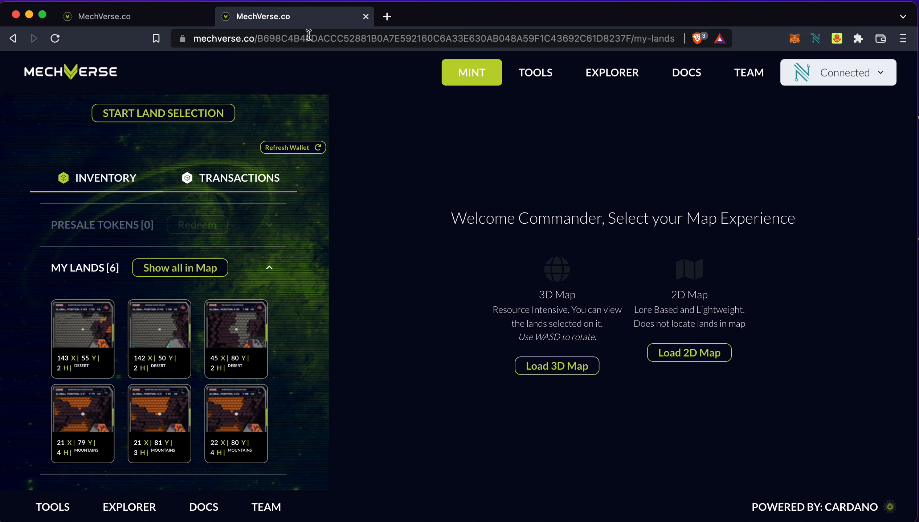
- Refresh the wallet's land inventory and load the 3D map
{"action": "left_click", "coordinate": [307, 153]}
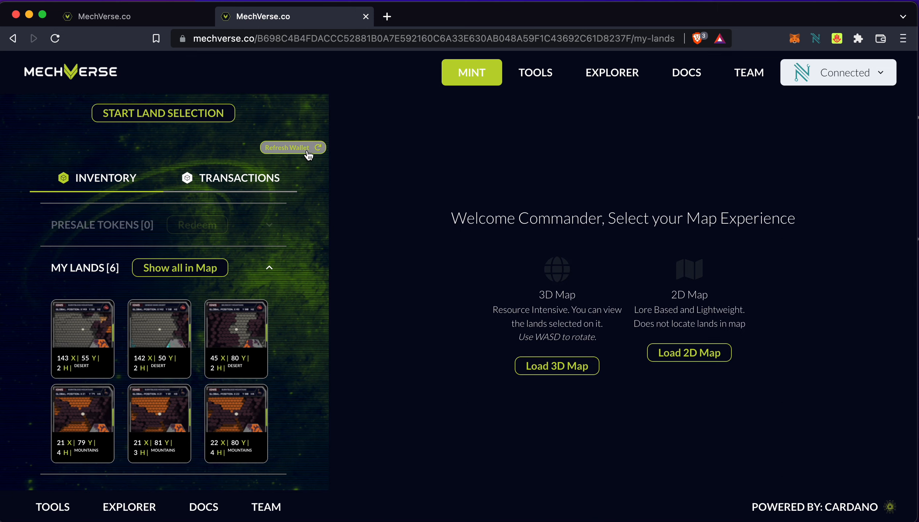
{"action": "left_click", "coordinate": [307, 153]}
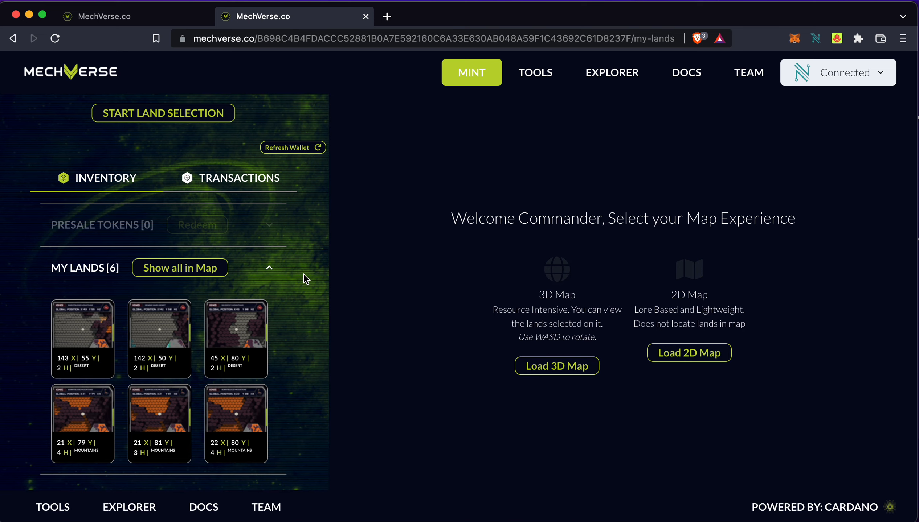
{"action": "left_click", "coordinate": [580, 372]}
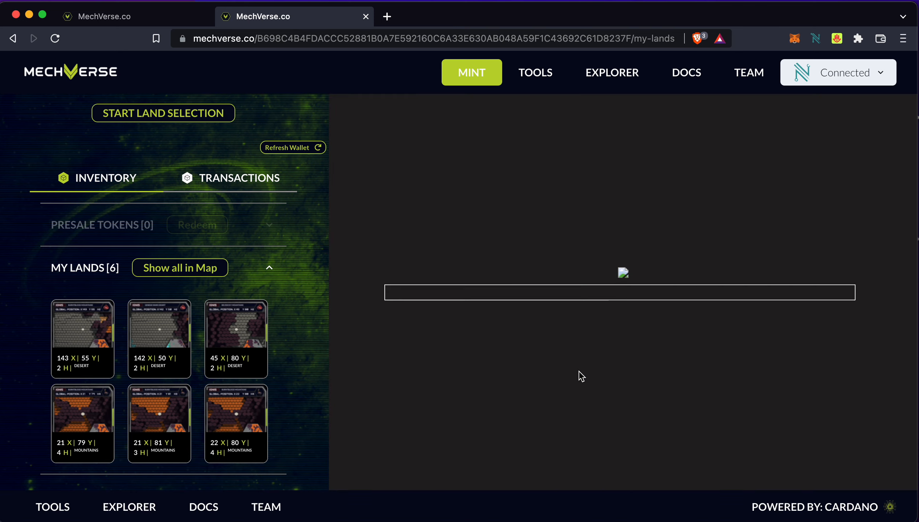